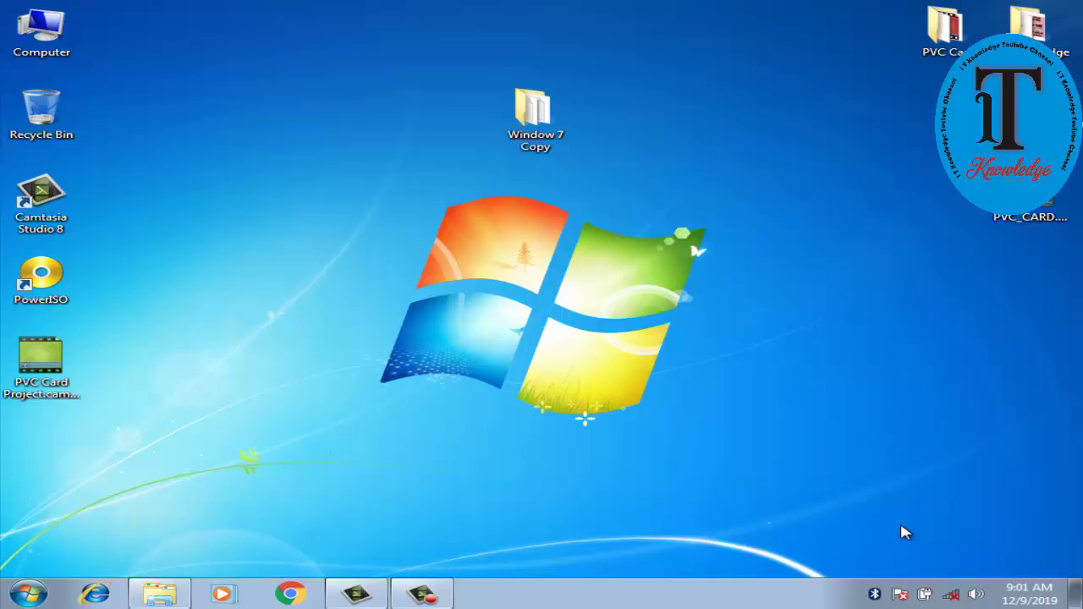
right_click(210, 297)
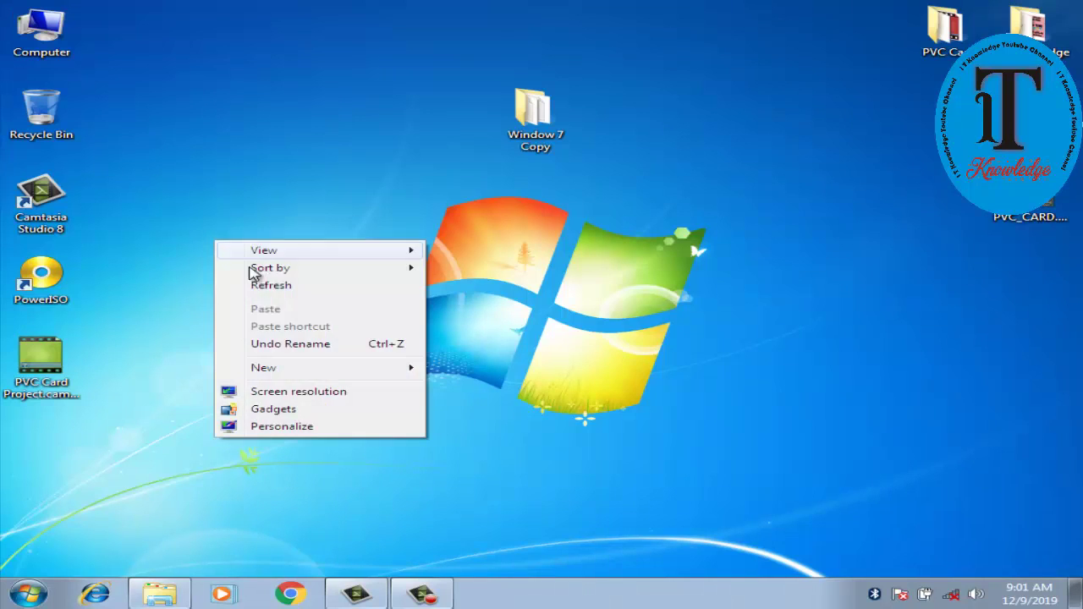
left_click(278, 286)
left_click(53, 293)
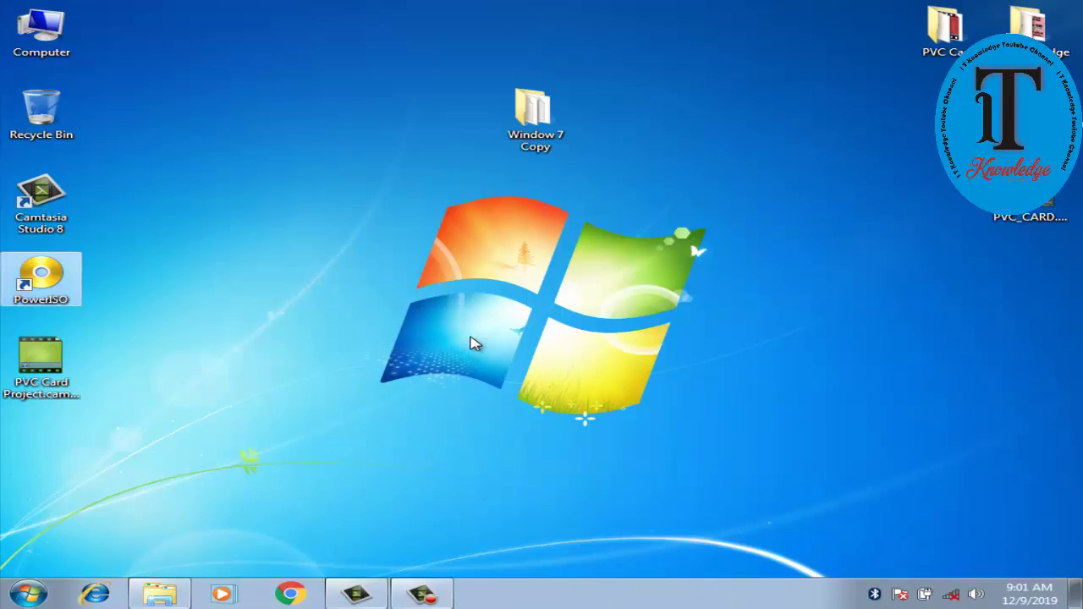
right_click(281, 197)
left_click(330, 235)
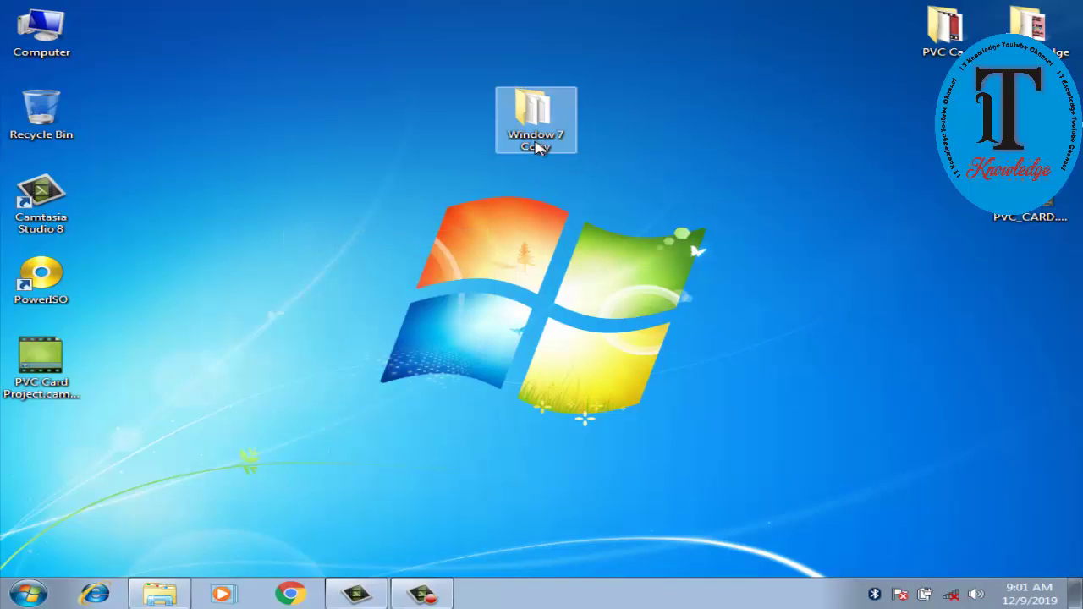
mouse_move(538, 149)
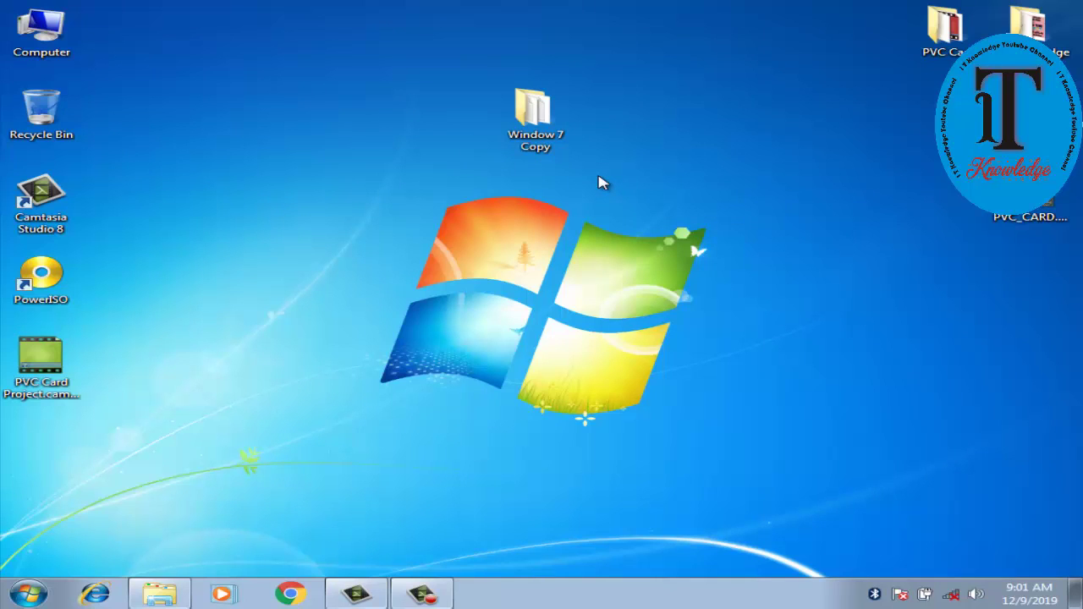
right_click(620, 185)
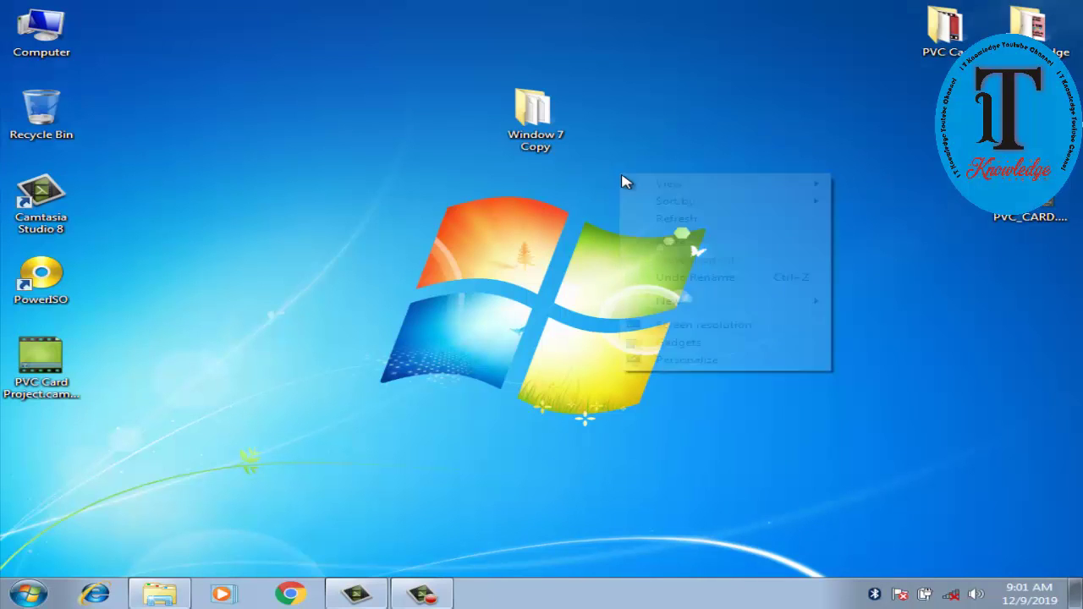
left_click(669, 218)
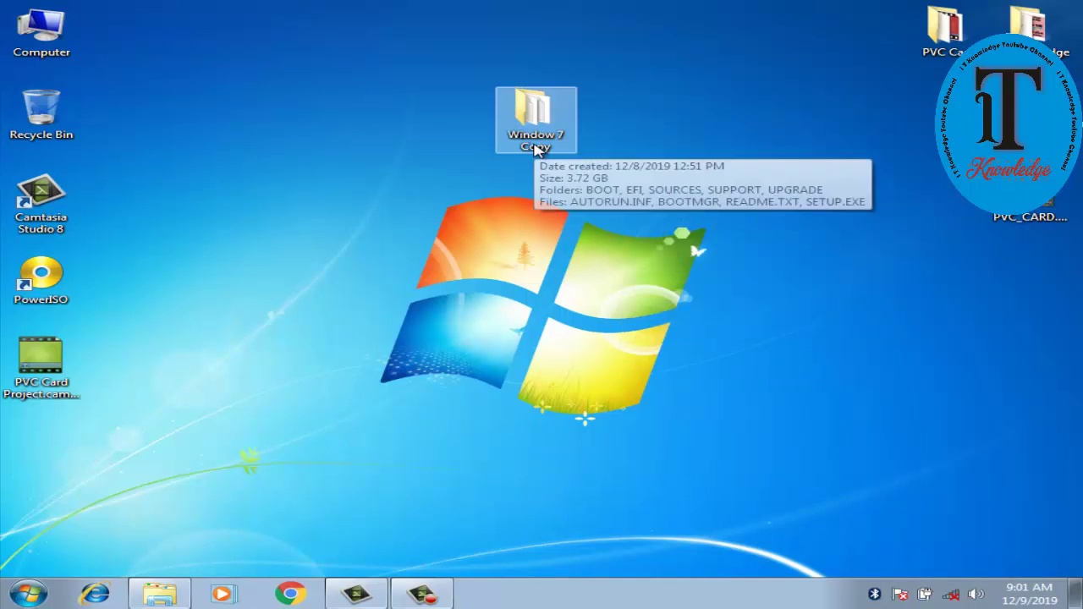
- Open the Window 7 Copy folder from the desktop, maximize its window and clear the file selection
right_click(535, 145)
left_click(584, 155)
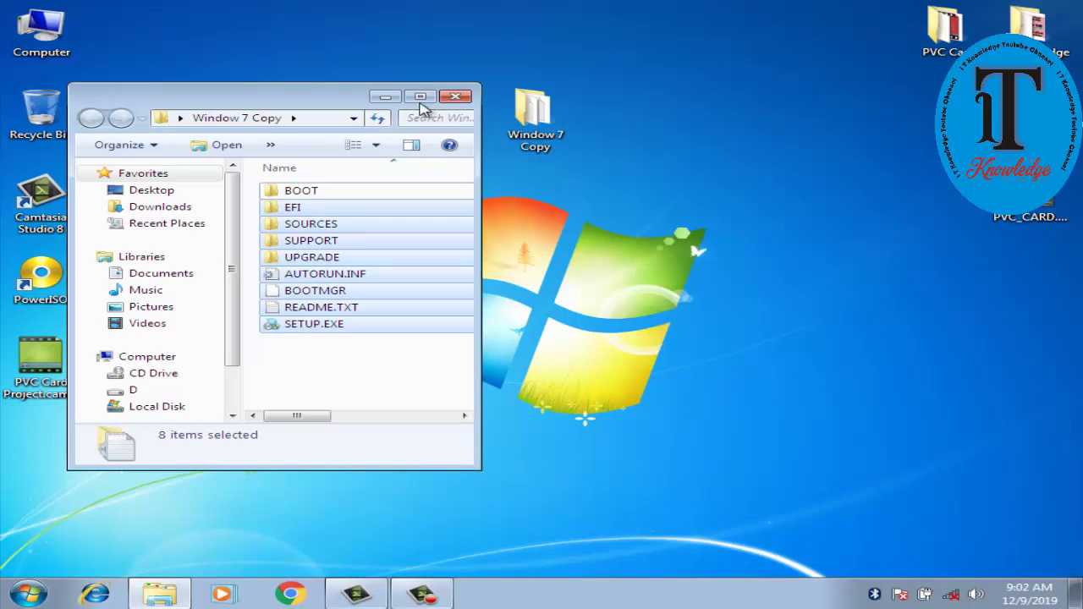
left_click(423, 108)
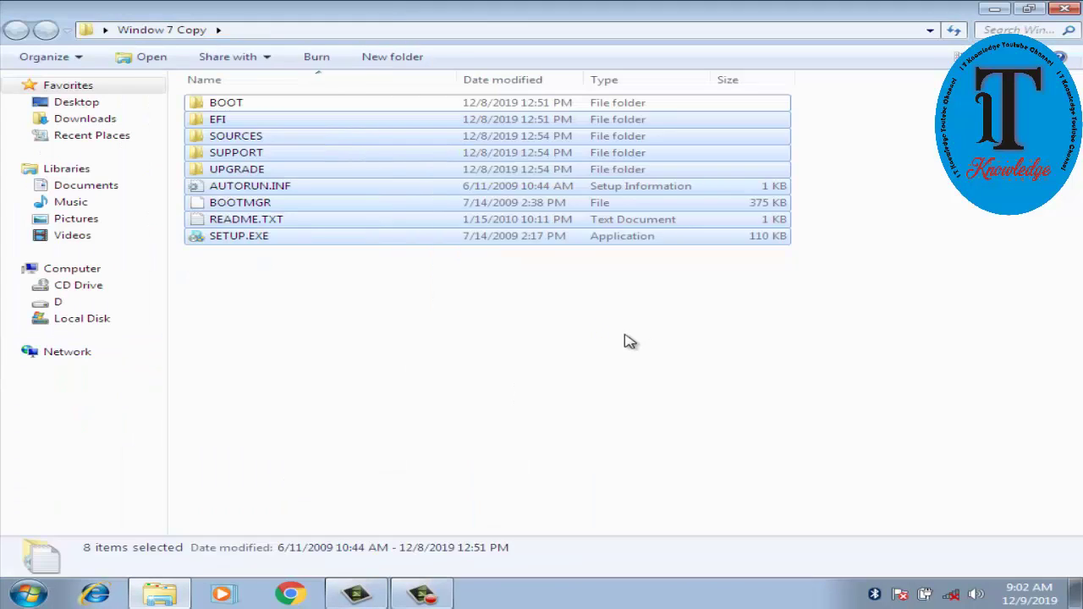
left_click(629, 341)
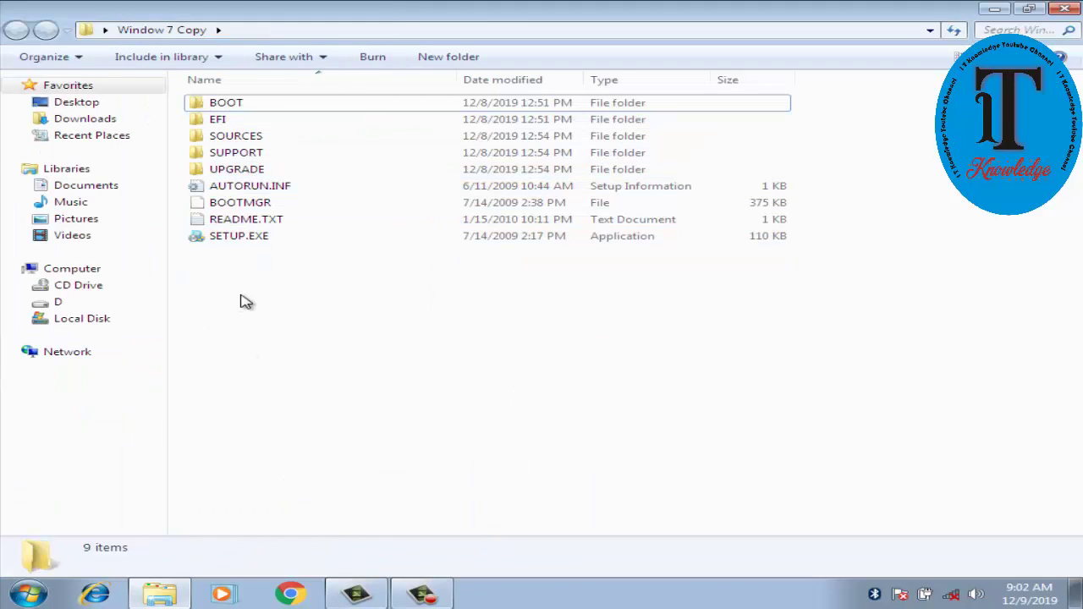
left_click_drag(247, 302, 258, 106)
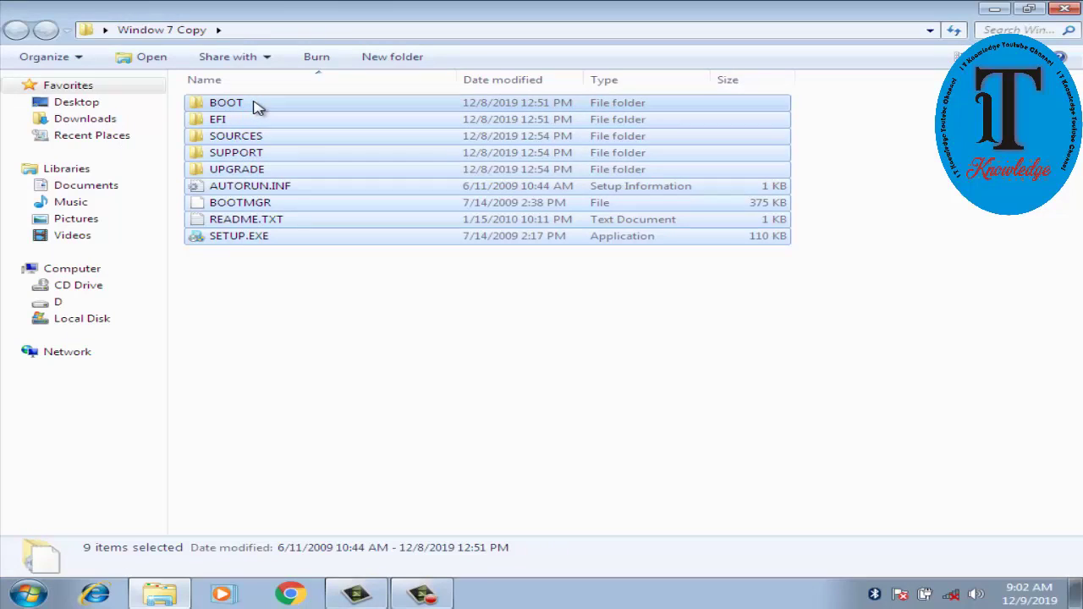
right_click(258, 106)
mouse_move(386, 266)
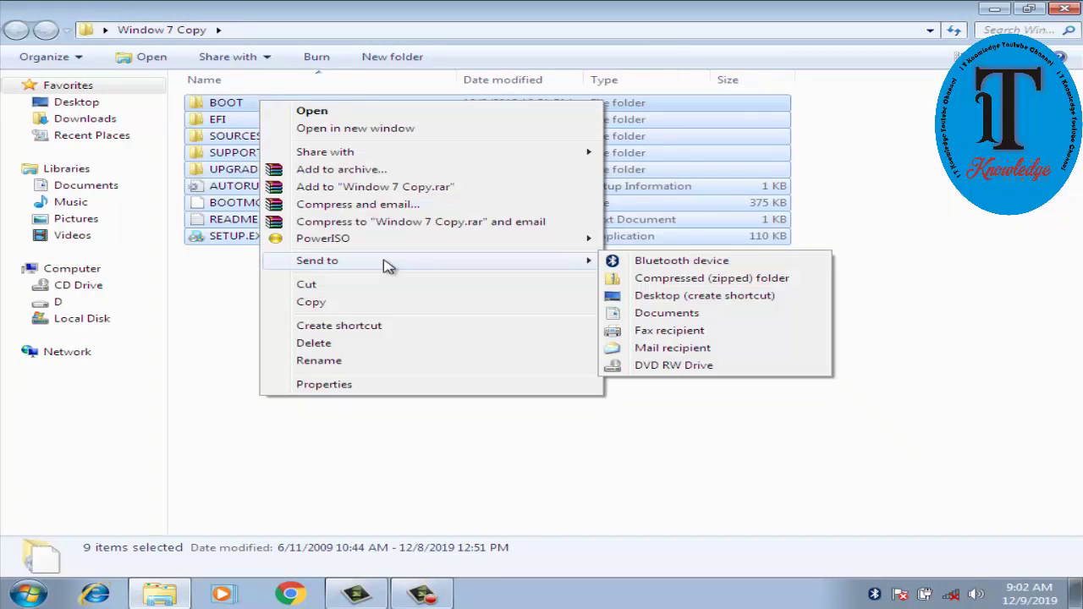
mouse_move(355, 240)
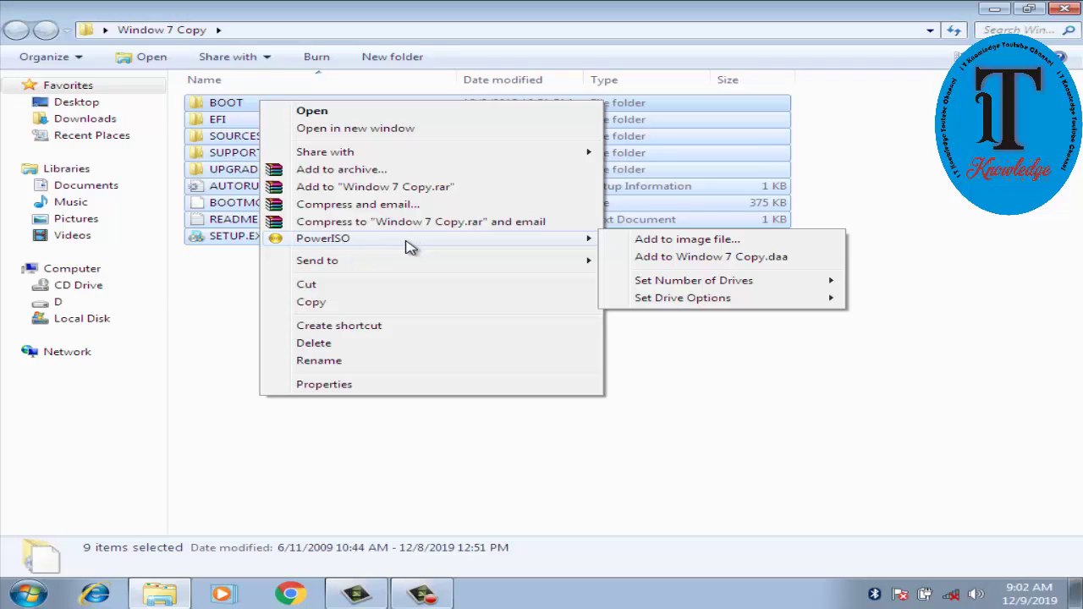
left_click(283, 289)
- Add all files and folders in the Window 7 Copy folder to a new PowerISO image file
left_click_drag(282, 286, 274, 116)
right_click(284, 109)
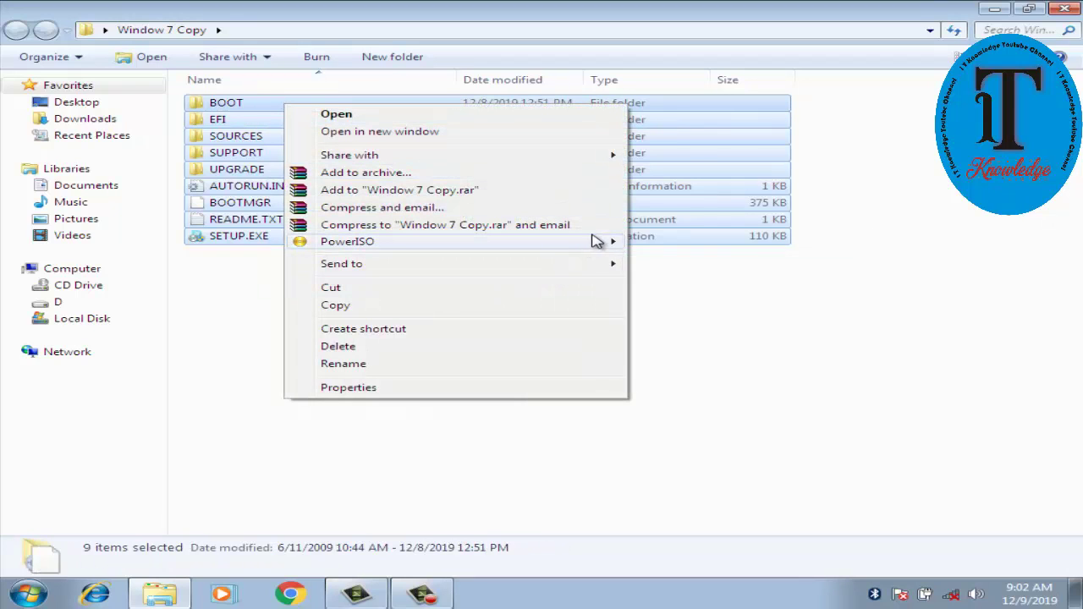
mouse_move(601, 242)
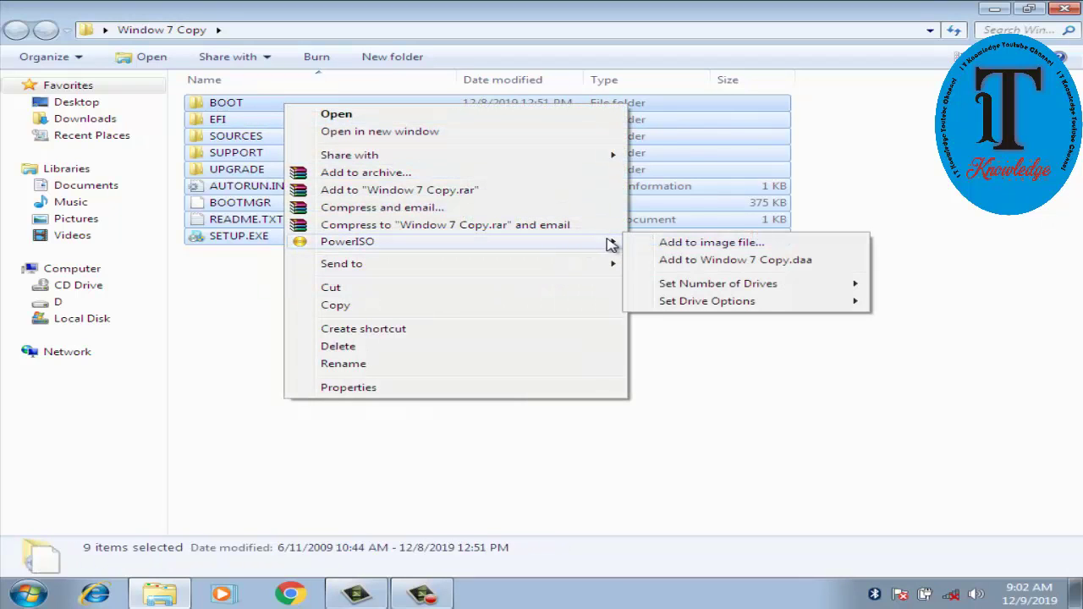
left_click(726, 245)
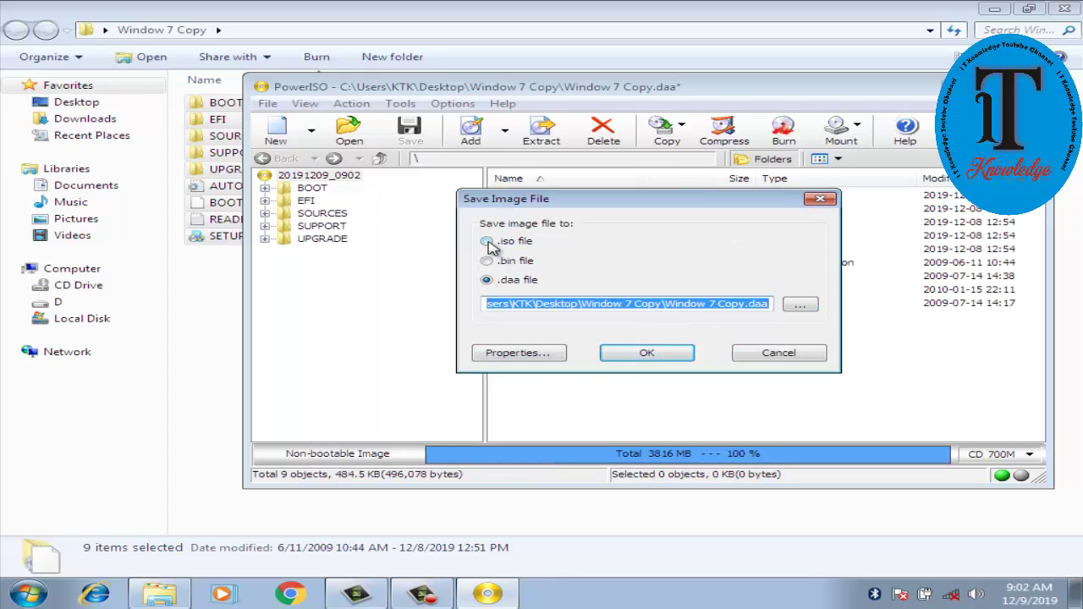
- Save the image in .iso format as Window 7 Copy.iso in the Window 7 Copy folder and close PowerISO
left_click(488, 242)
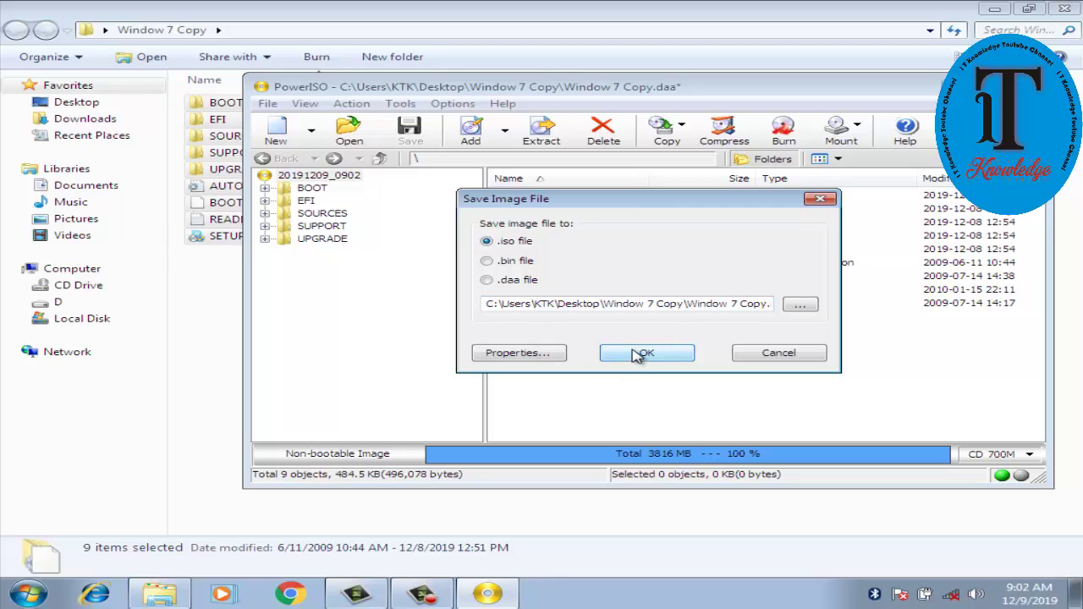
left_click(644, 354)
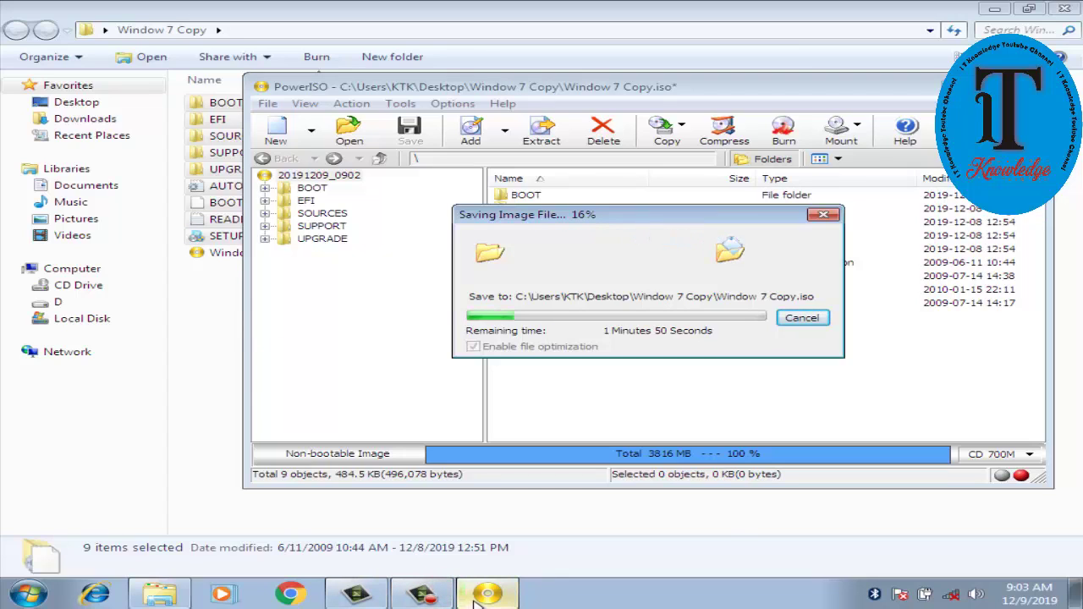
mouse_move(477, 599)
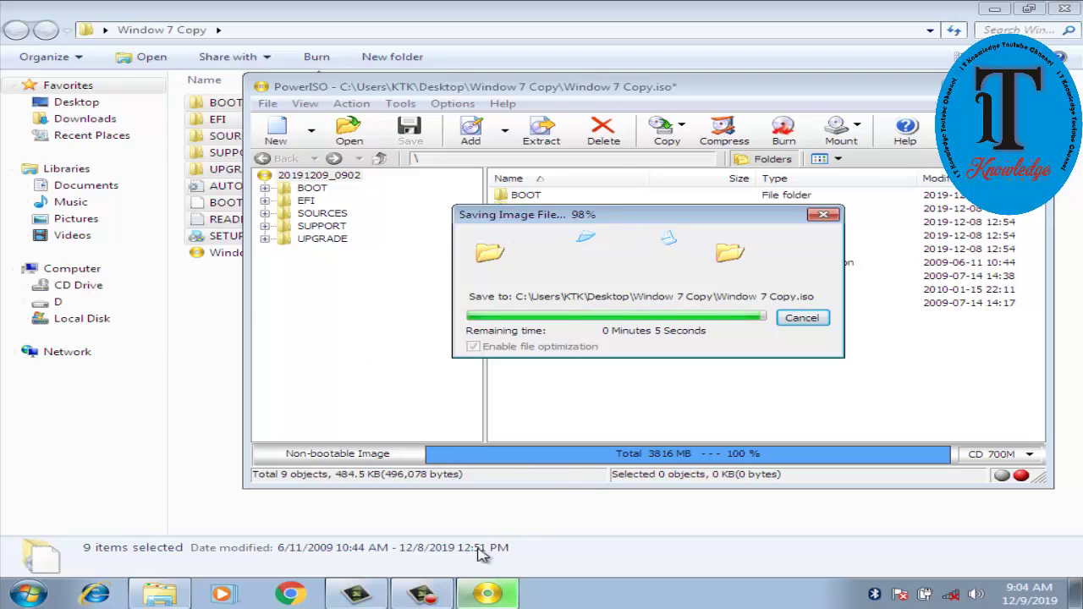
mouse_move(423, 592)
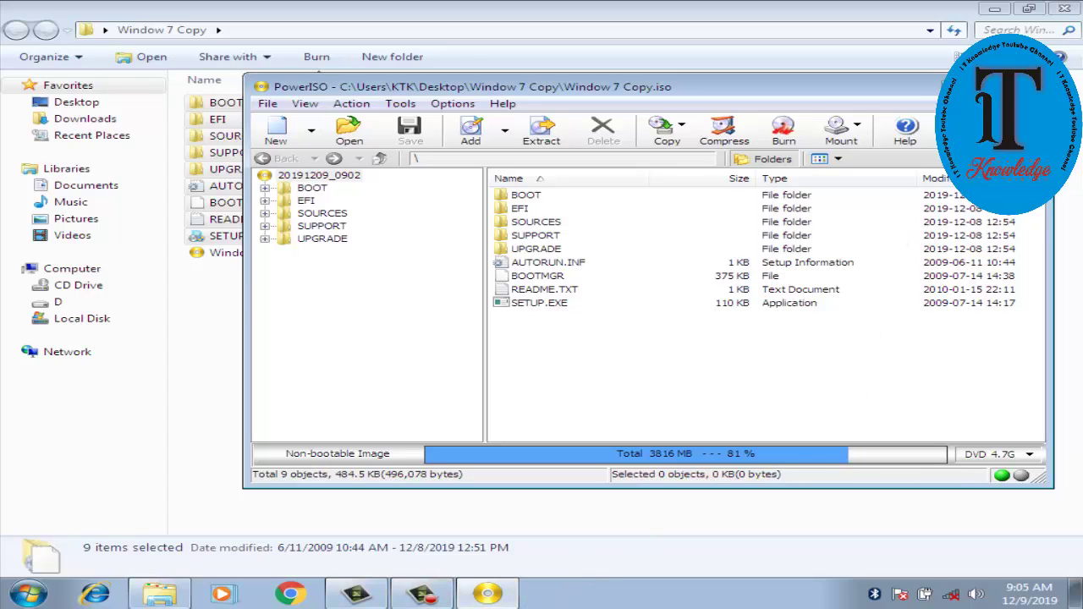
left_click(1036, 86)
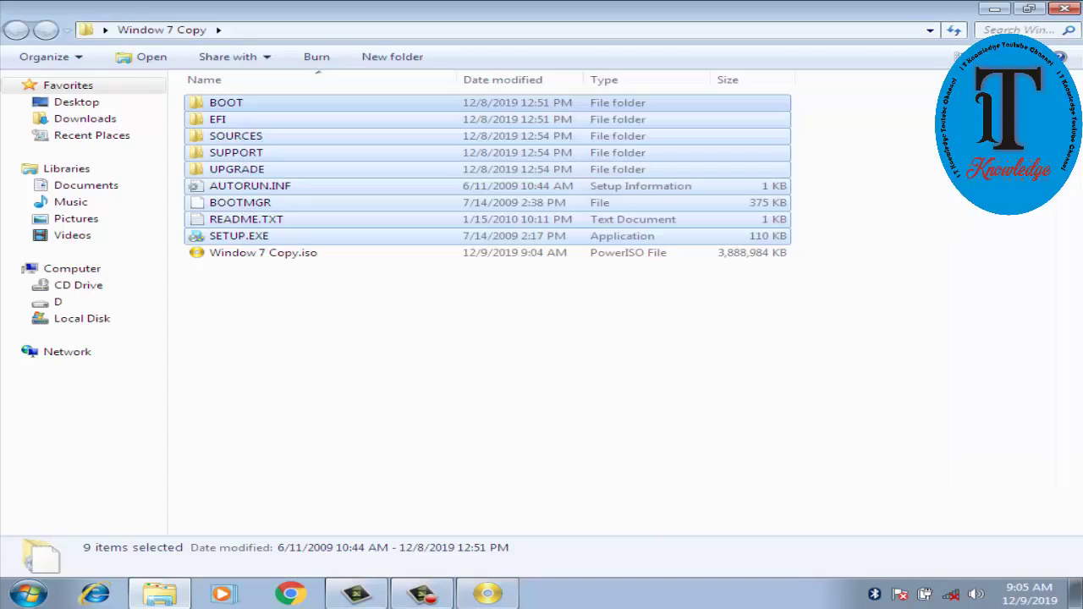
- Check the Window 7 Copy.iso file in the folder and close the folder window
left_click(322, 378)
left_click(262, 259)
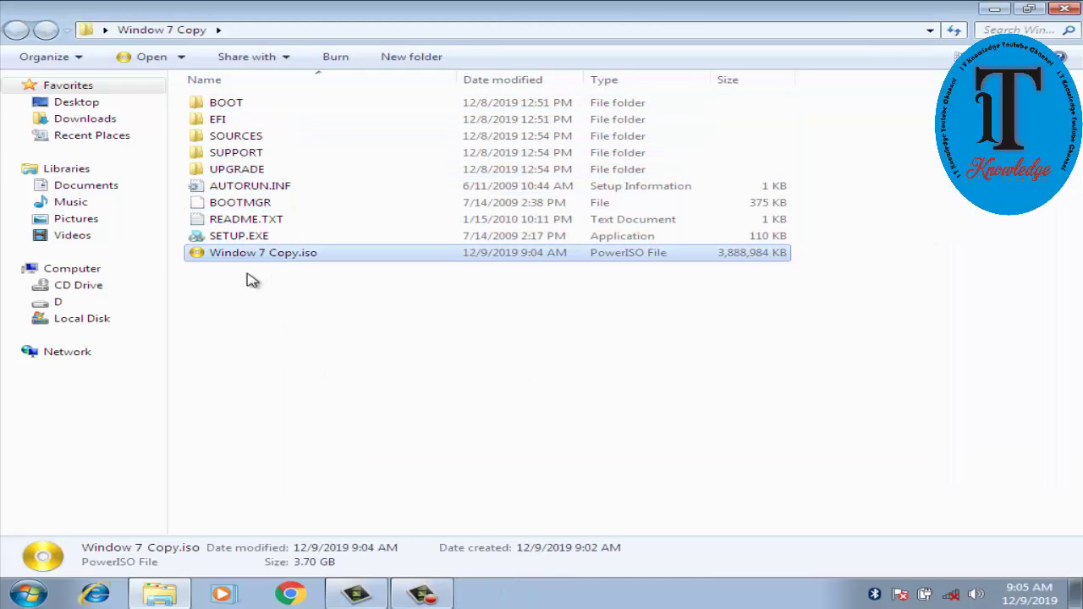
left_click_drag(213, 286, 295, 269)
left_click(207, 300)
left_click(203, 255)
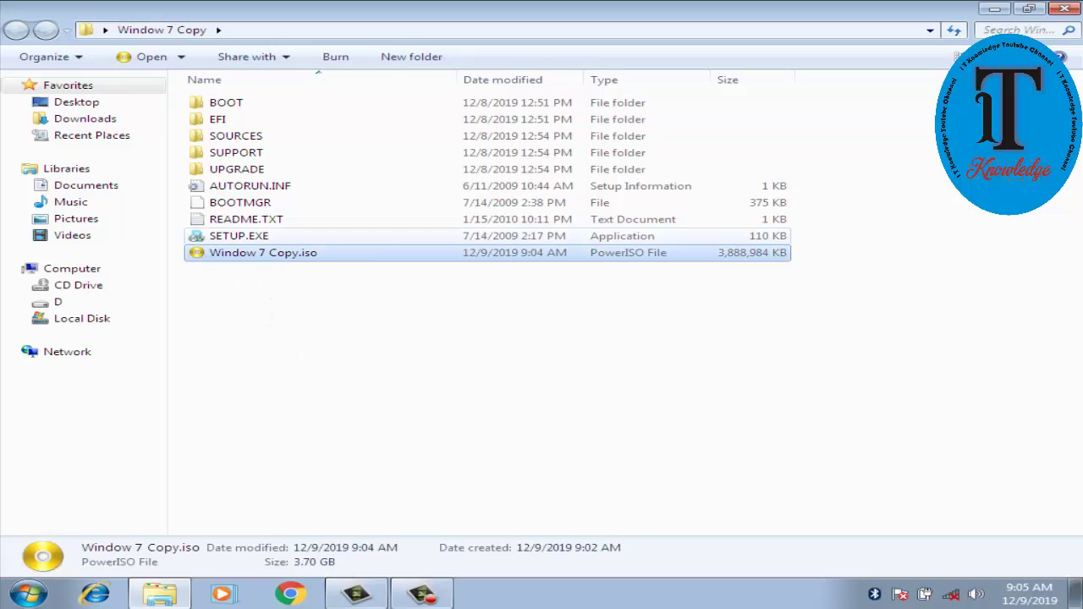
left_click(1065, 10)
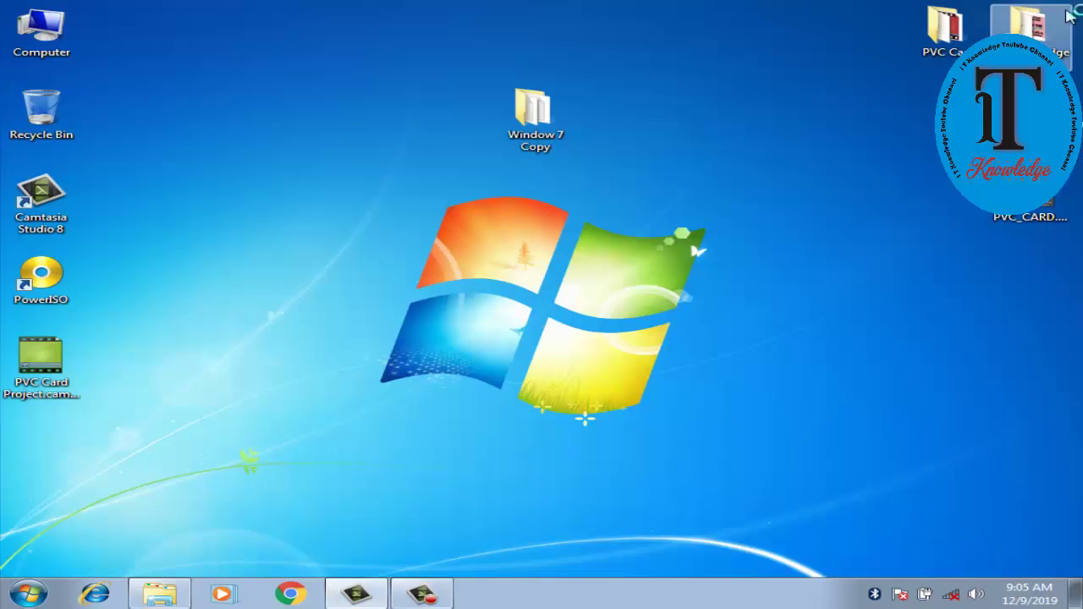
- Move Window 7 Copy.iso out of the Window 7 Copy folder onto the desktop and close the folder window
right_click(538, 147)
left_click(564, 150)
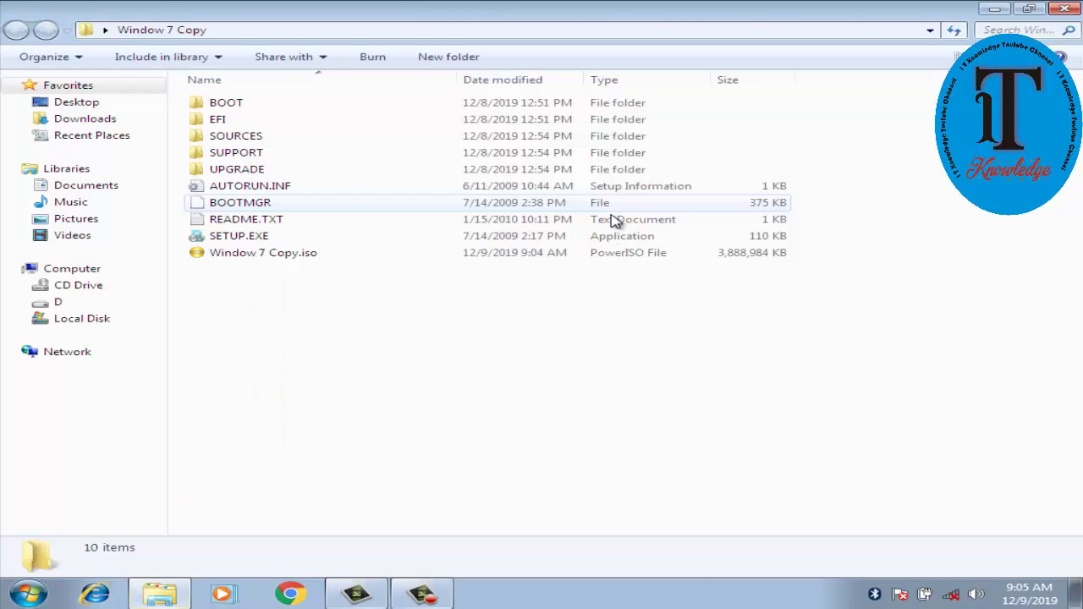
left_click(253, 254)
right_click(254, 253)
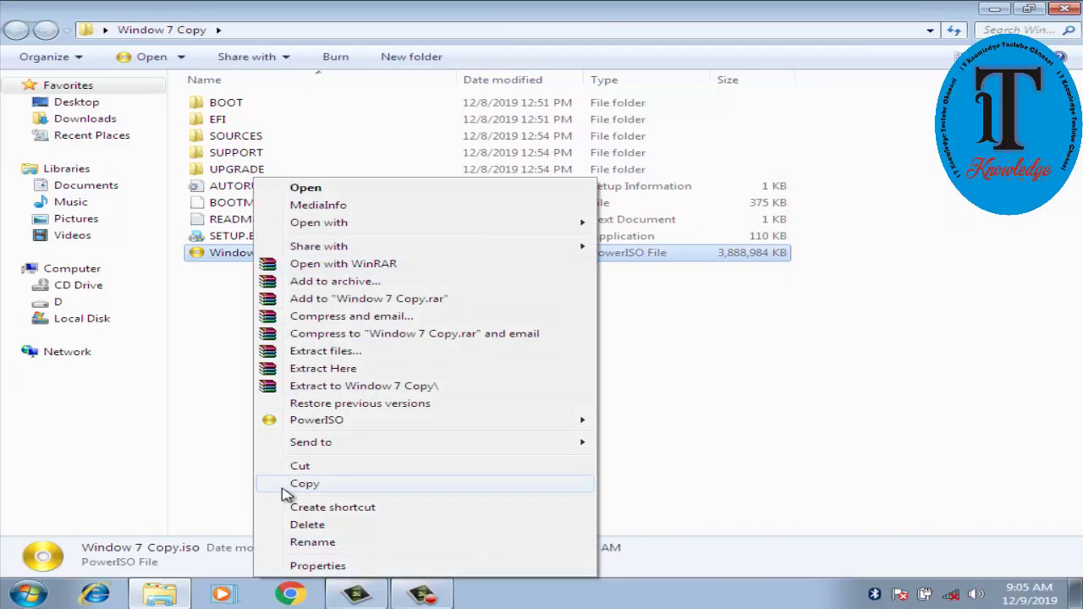
left_click(296, 466)
left_click(1064, 8)
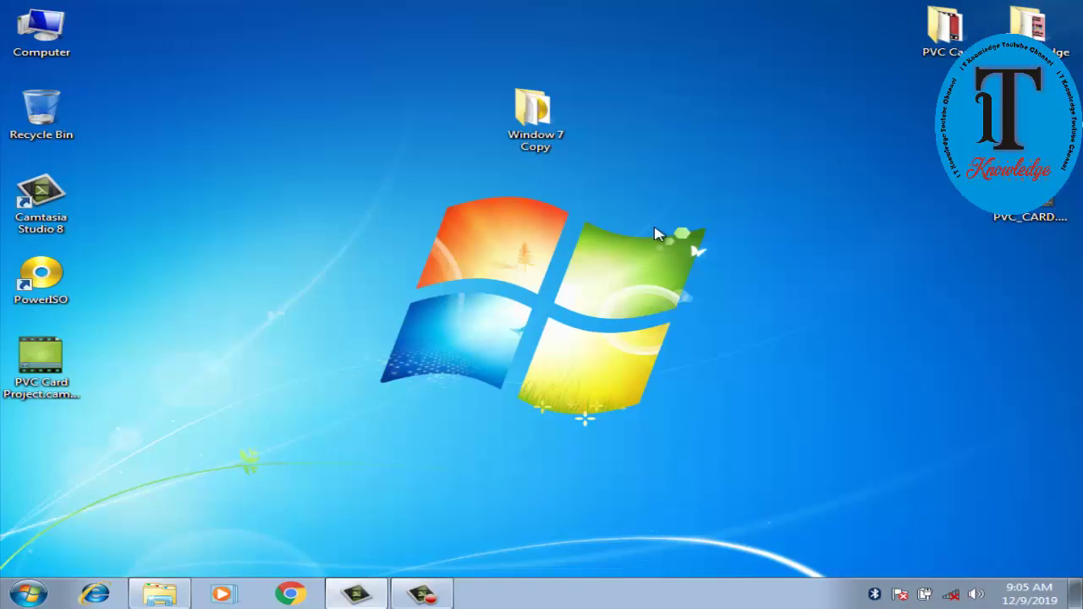
right_click(332, 108)
left_click(381, 175)
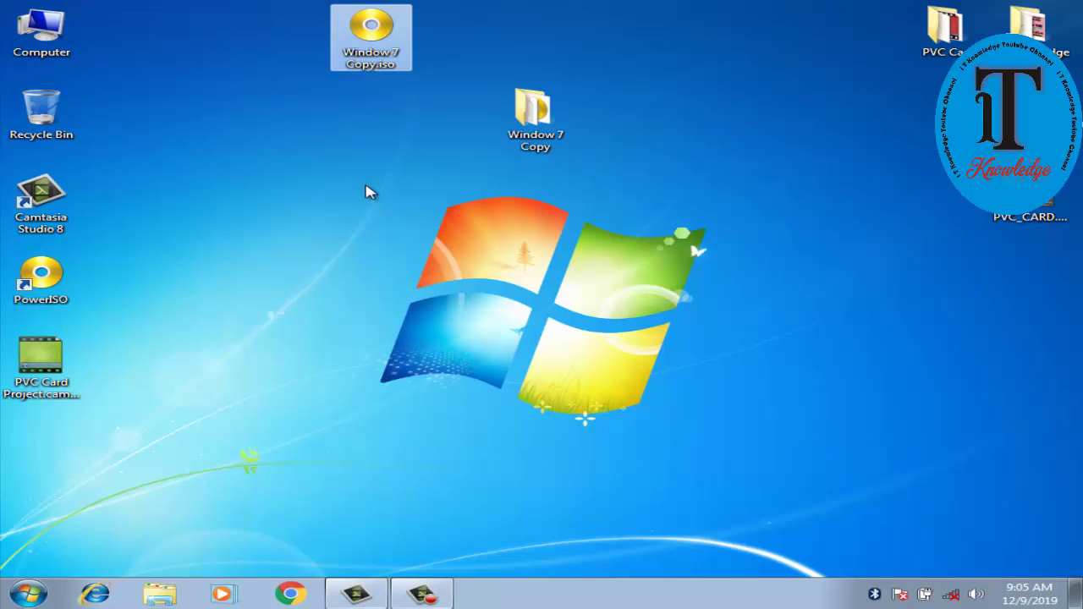
- Reposition the Window 7 Copy.iso icon on the desktop level with the Window 7 Copy folder
left_click(385, 68)
left_click_drag(370, 59, 406, 210)
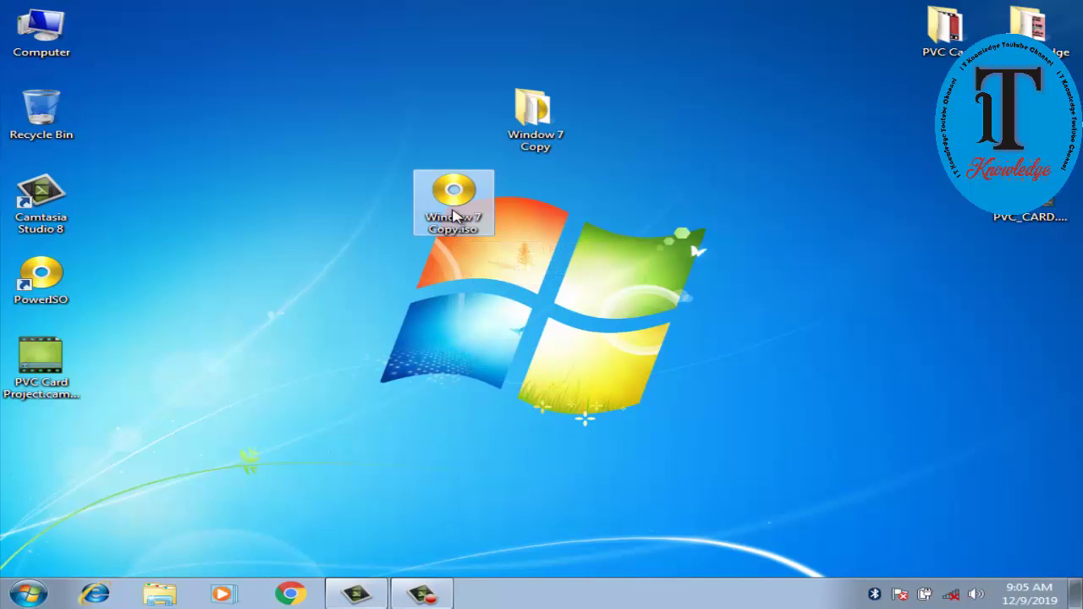
left_click_drag(454, 216, 396, 154)
left_click(42, 303)
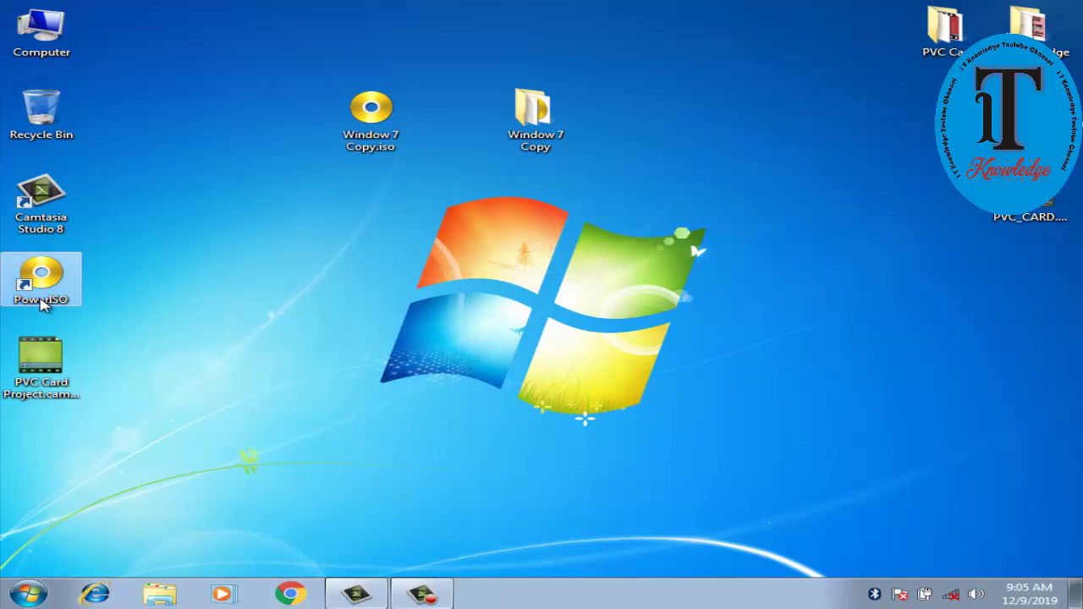
right_click(370, 195)
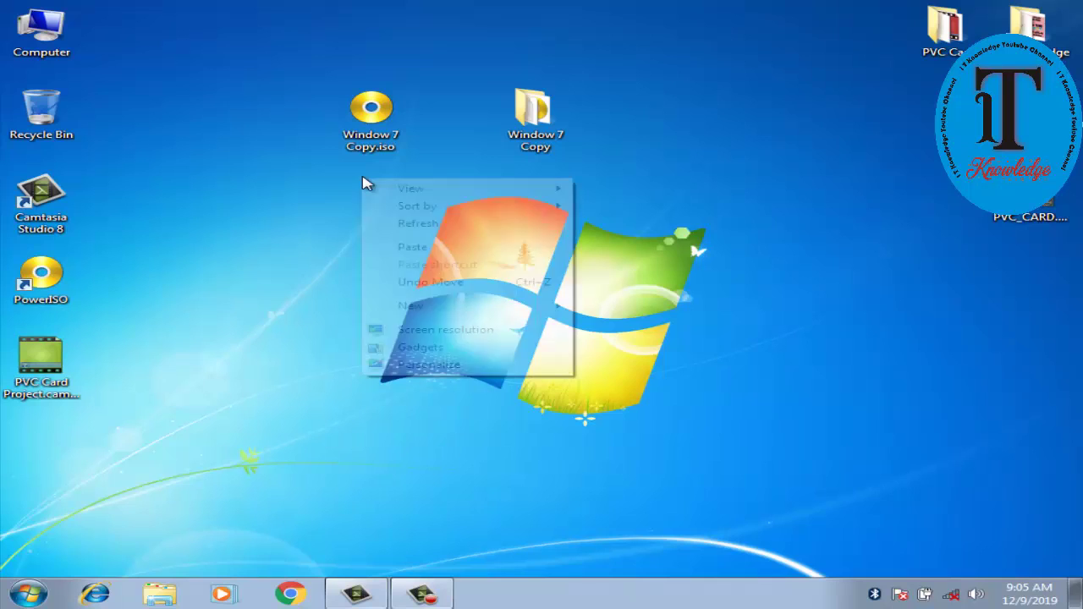
left_click(393, 225)
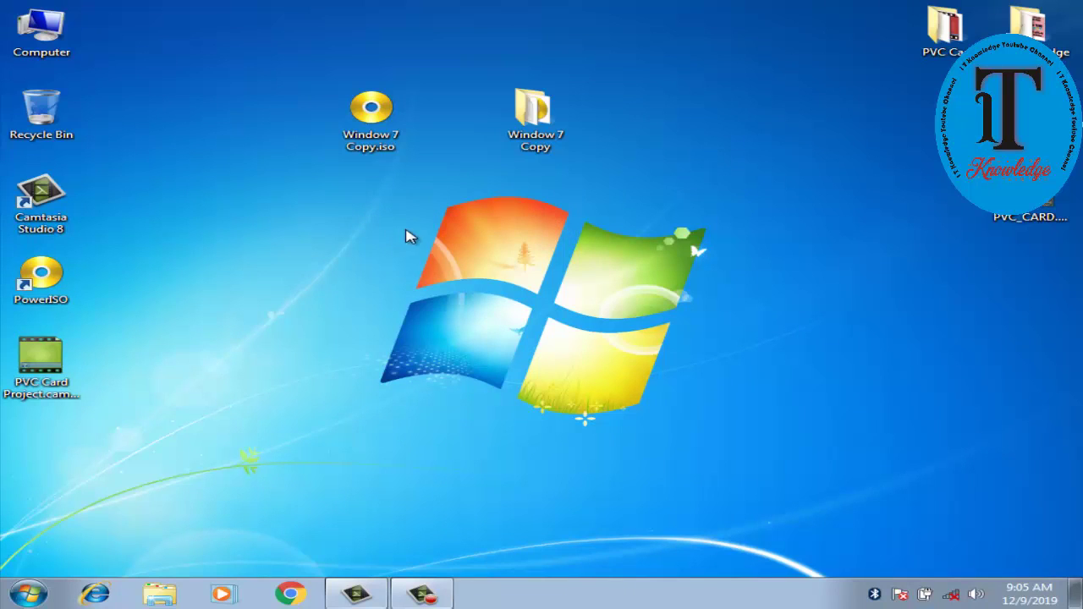